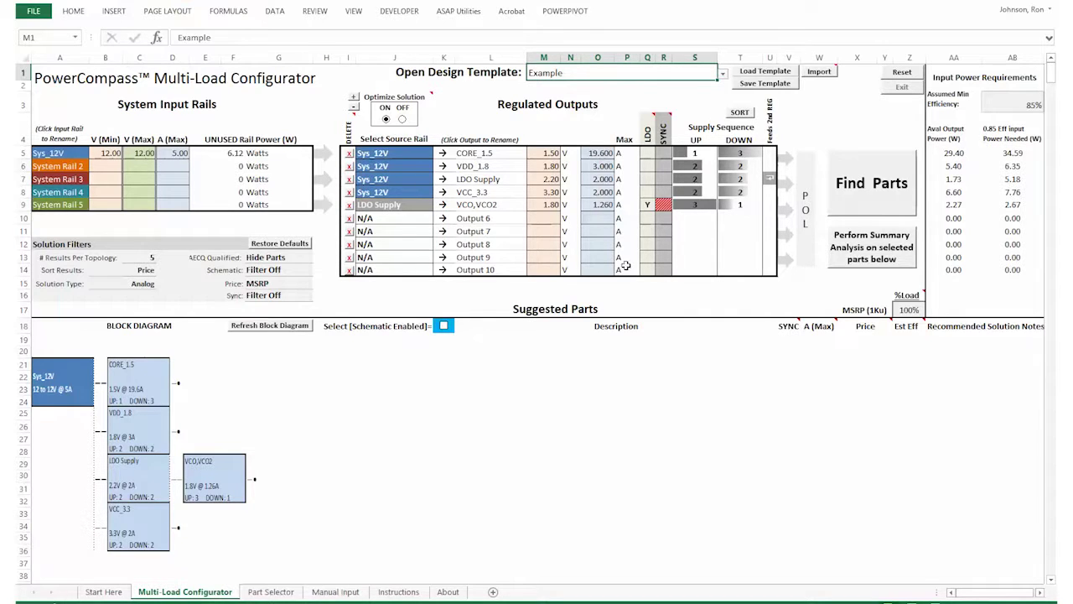
# Find suggested parts for all regulated outputs of the Example design and dismiss the device selection notice
pyautogui.click(878, 181)
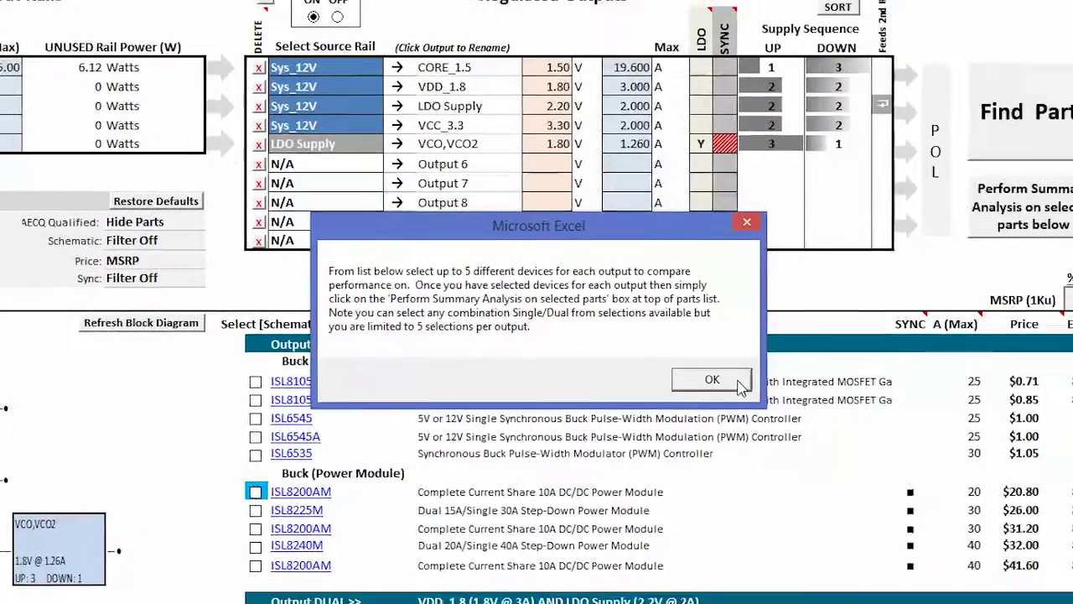
pyautogui.click(736, 389)
# Select the 20 A ISL8200AM power module for CORE_1.5 and the dual-output ISL85033 for VDD_1.8 and LDO Supply
pyautogui.scroll(-3, 536, 419)
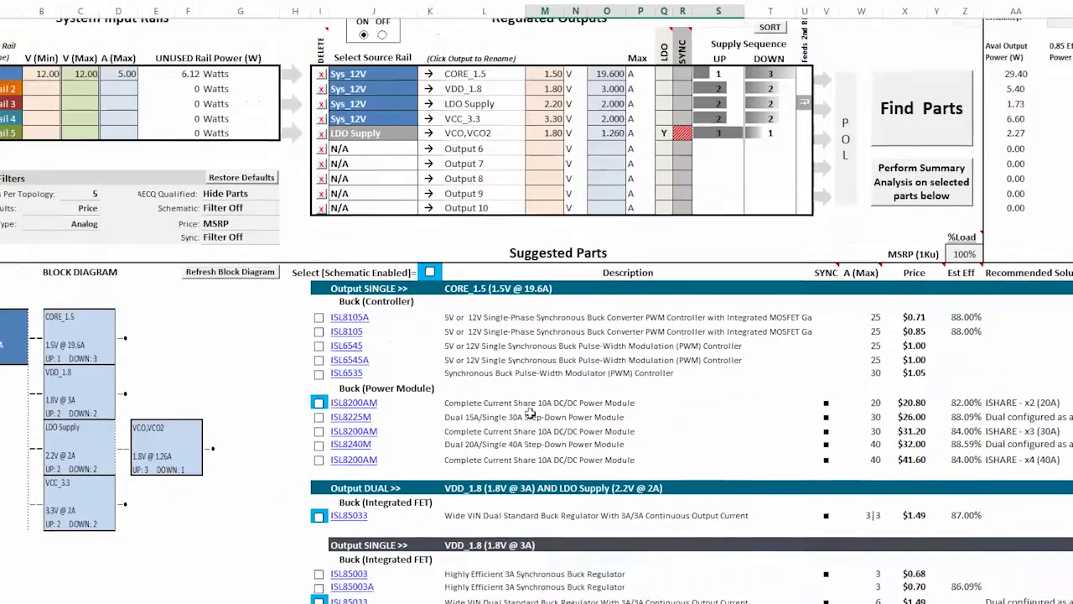
pyautogui.scroll(-2, 530, 413)
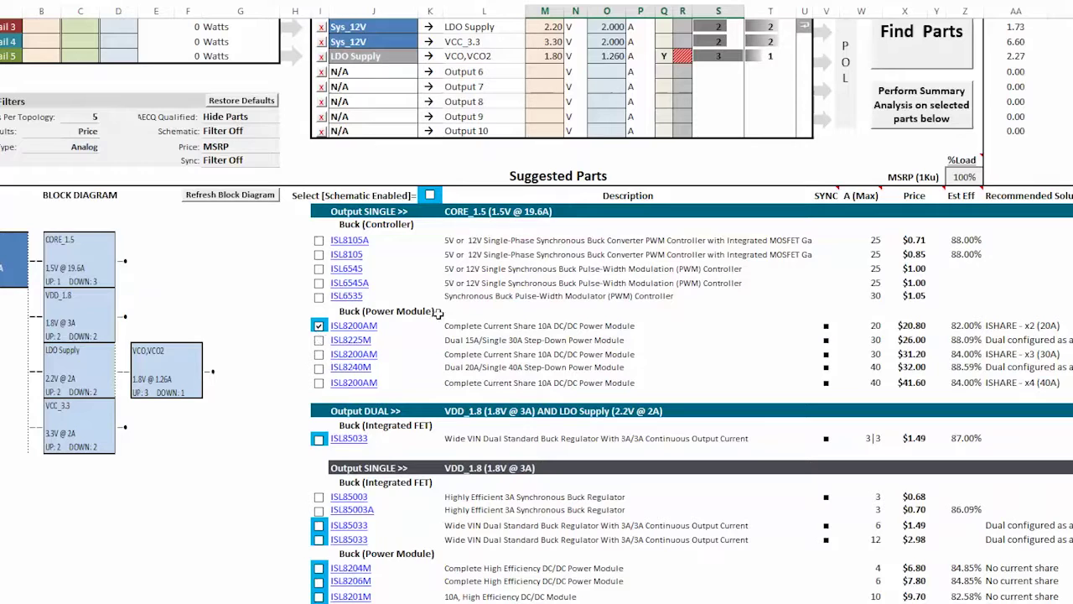
pyautogui.scroll(-3, 553, 299)
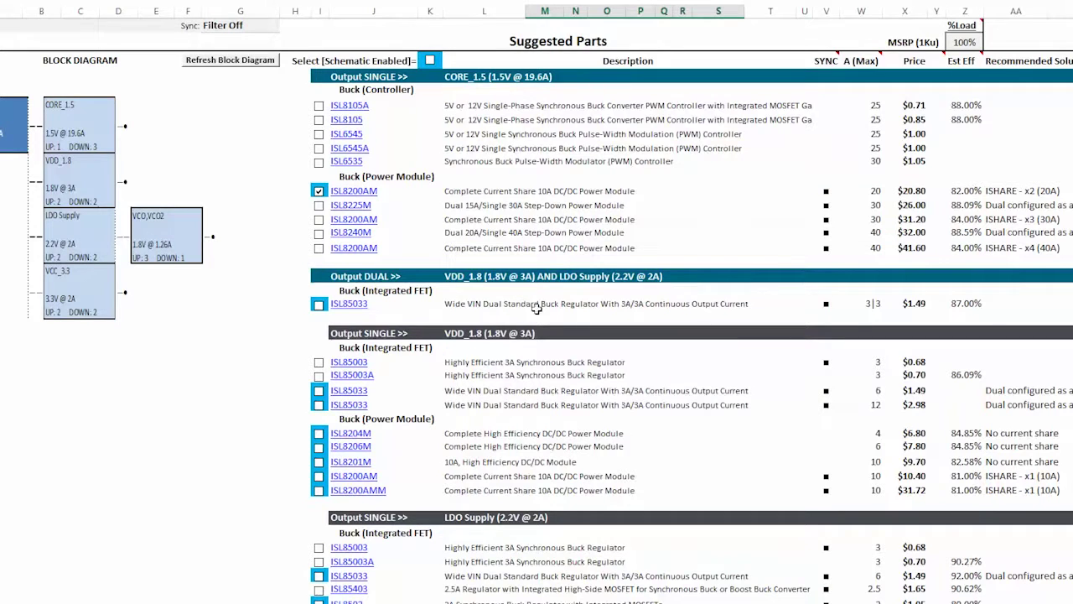
pyautogui.scroll(-1, 367, 288)
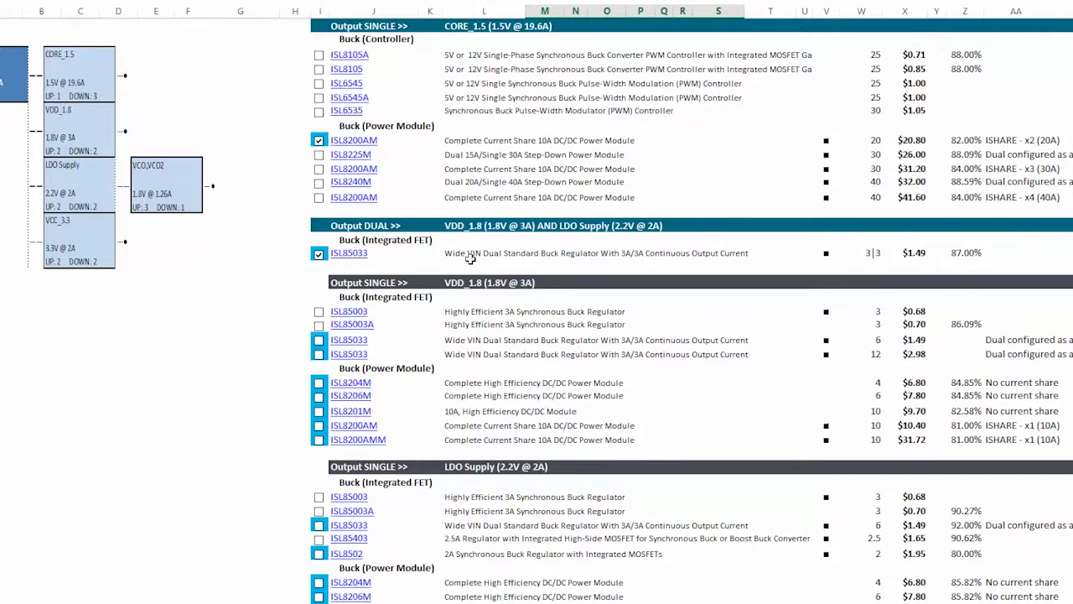
# Select the 6 A ISL85033 and the ISL8204M for each of the single outputs VDD_1.8 and LDO Supply
pyautogui.scroll(-3, 470, 259)
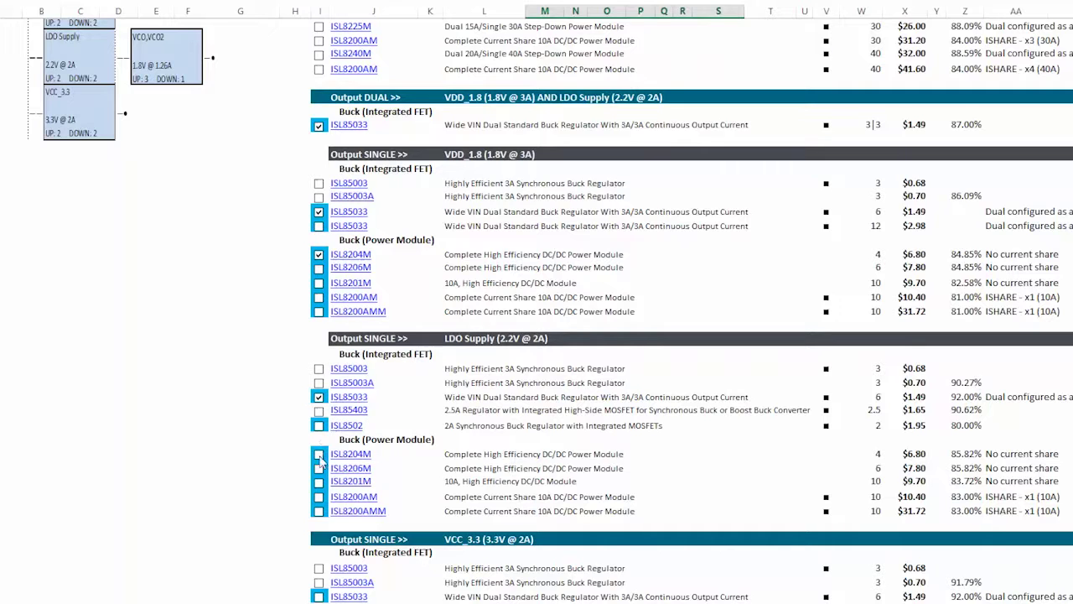
pyautogui.click(319, 455)
pyautogui.scroll(-2, 435, 386)
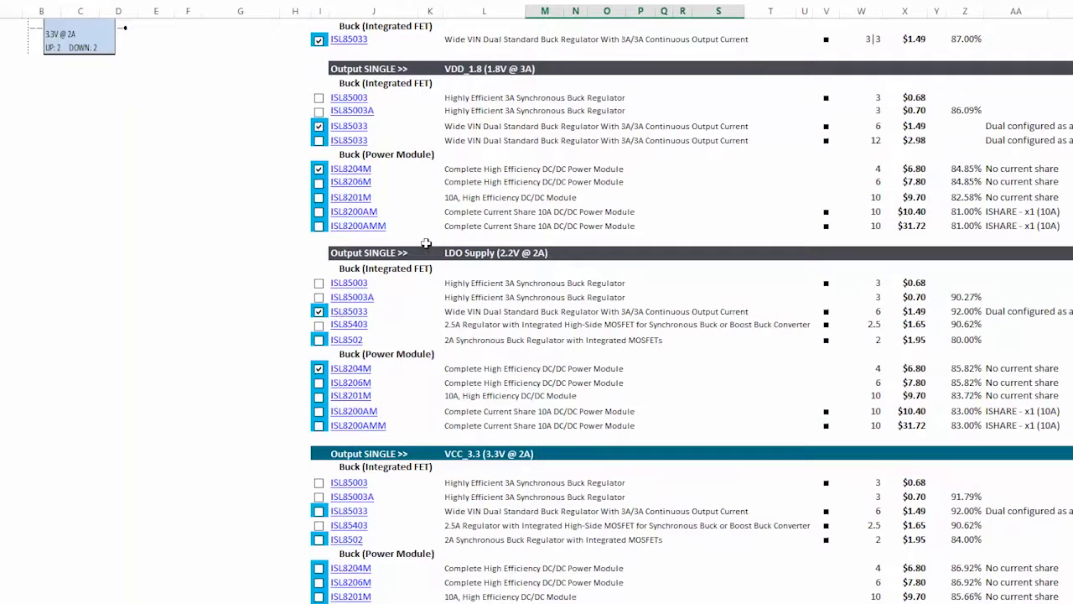
pyautogui.scroll(2, 369, 268)
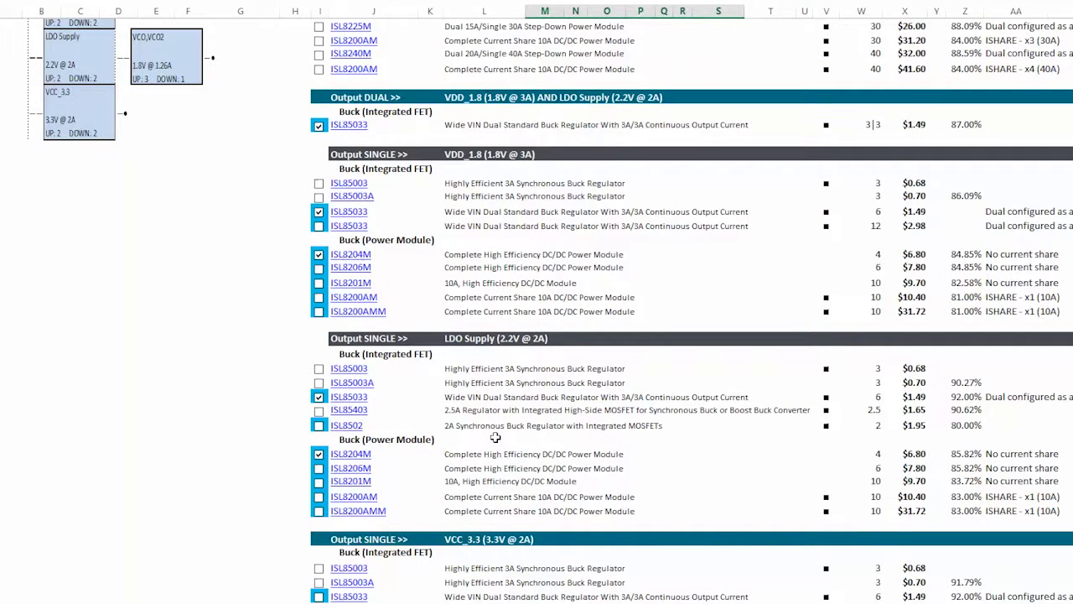
# Select ISL85033, ISL8502 and ISL8204M for VCC_3.3, and both ISL80102 regulators and the ISL80112 for VCO,VCO2
pyautogui.scroll(-2, 495, 437)
pyautogui.scroll(-4, 495, 436)
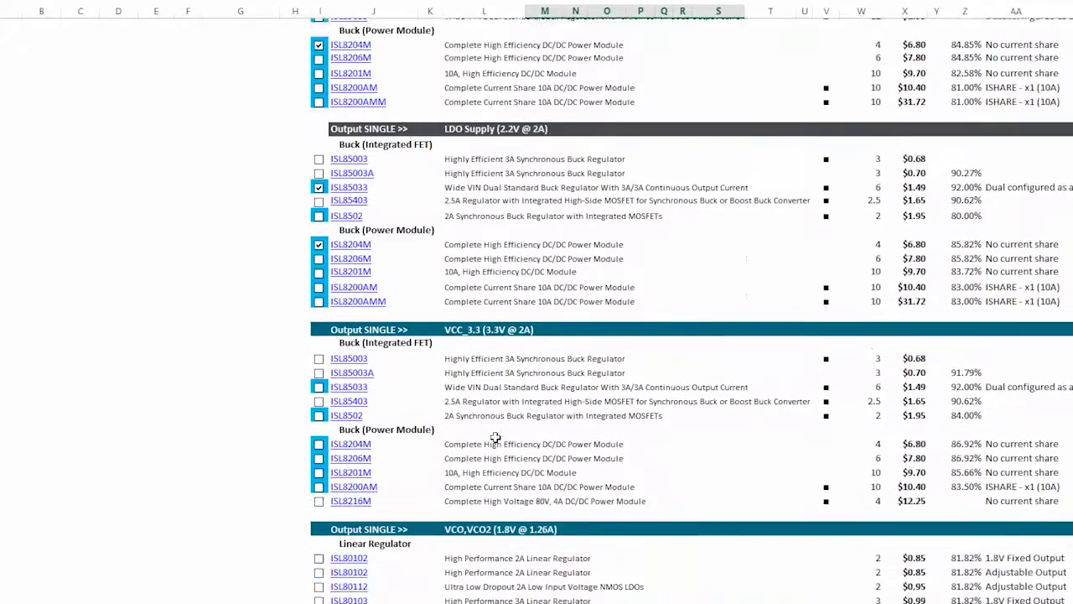
pyautogui.scroll(-1, 496, 437)
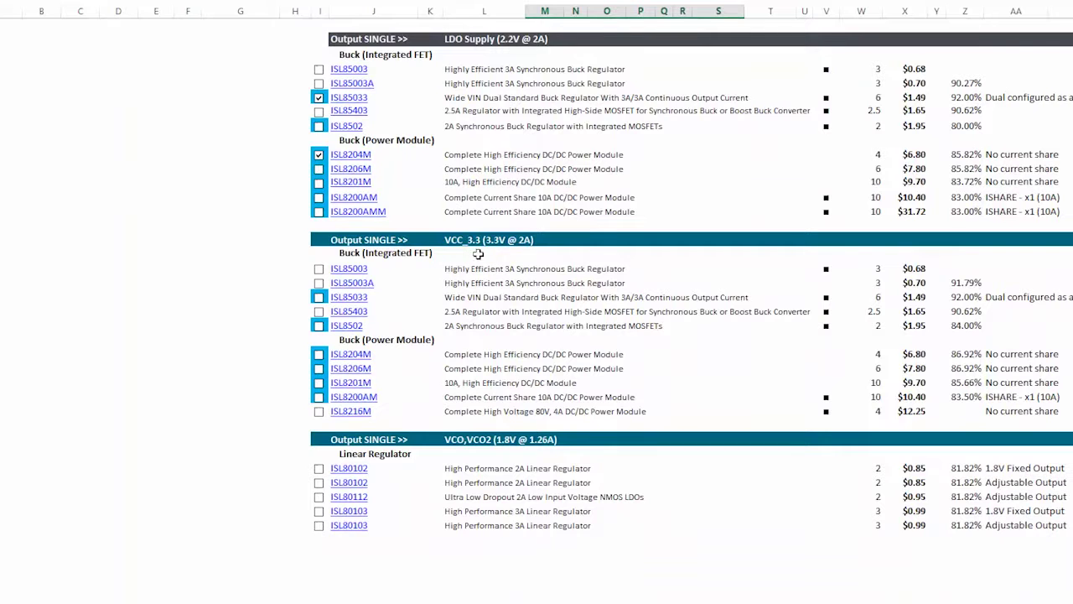
pyautogui.click(319, 298)
pyautogui.click(319, 326)
pyautogui.scroll(-3, 426, 366)
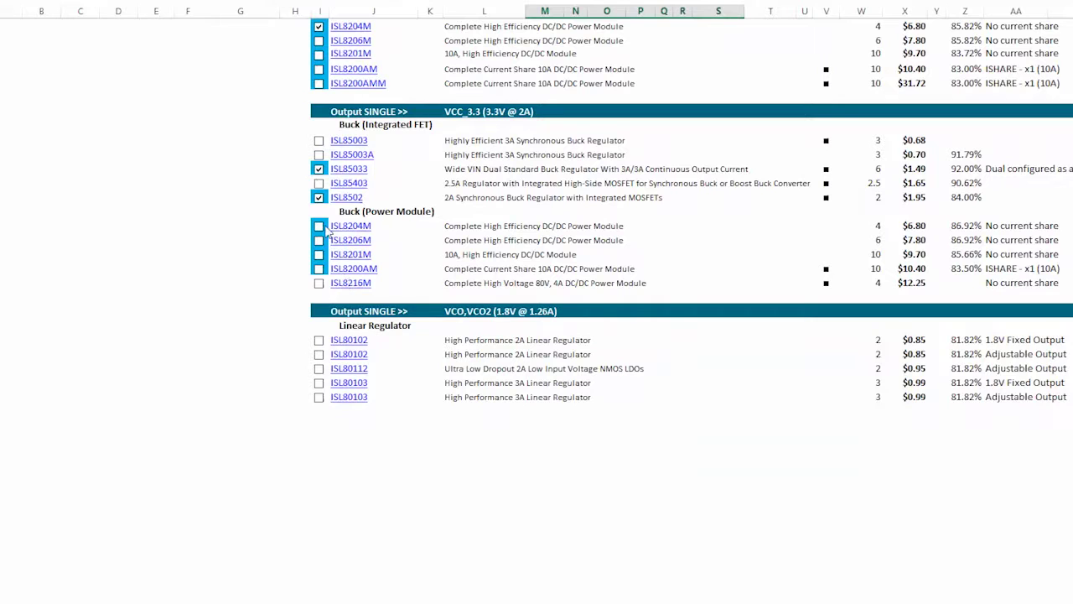
pyautogui.click(319, 226)
pyautogui.scroll(1, 700, 435)
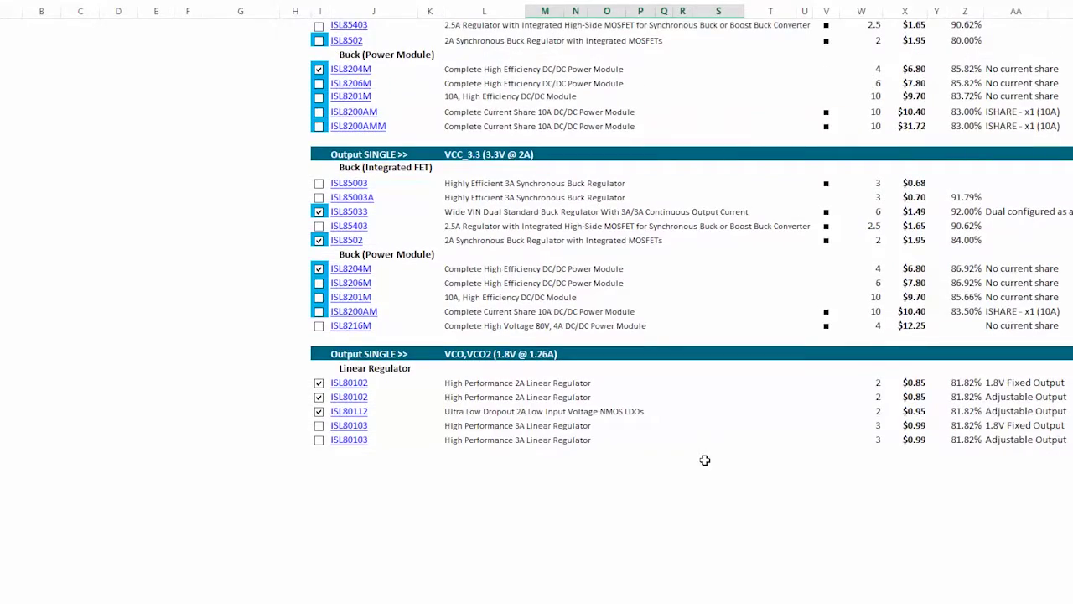
# Review the available %Load options for the estimated efficiency, keeping the load at 100%
pyautogui.scroll(15, 897, 486)
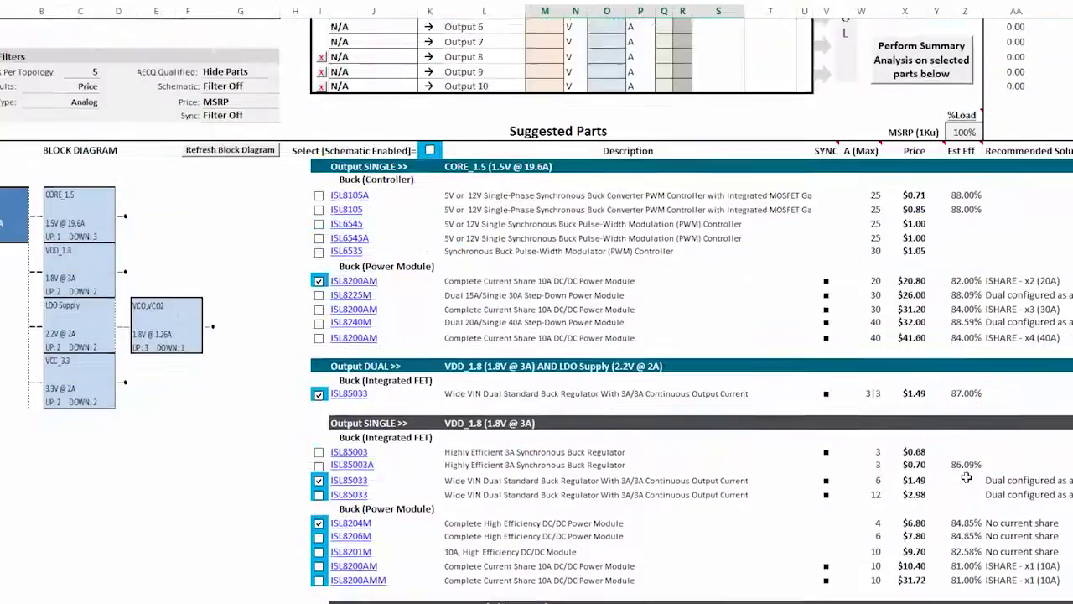
pyautogui.scroll(4, 967, 477)
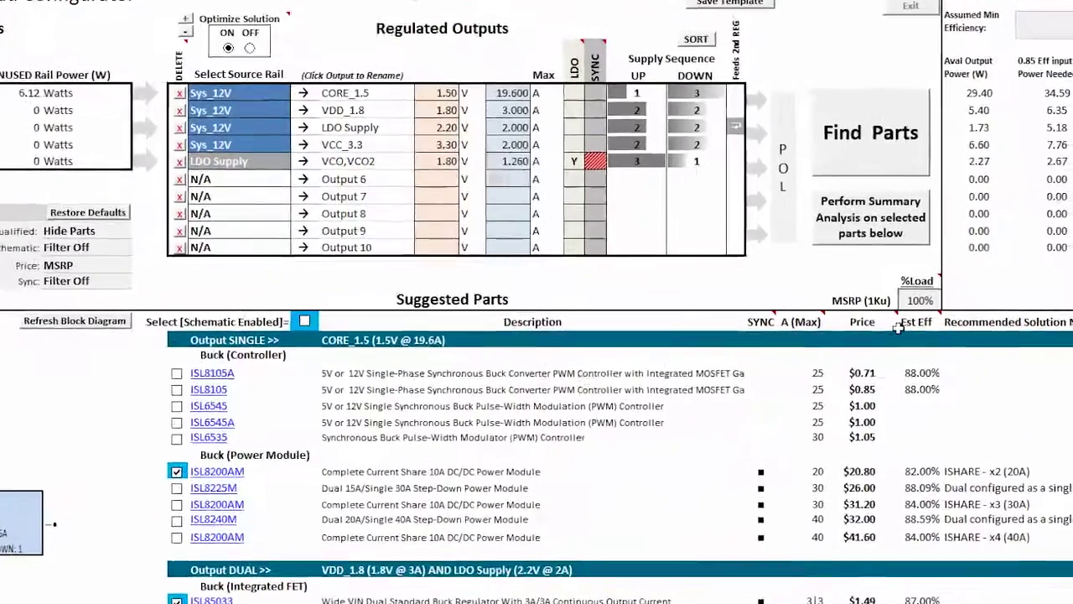
pyautogui.moveTo(964, 306)
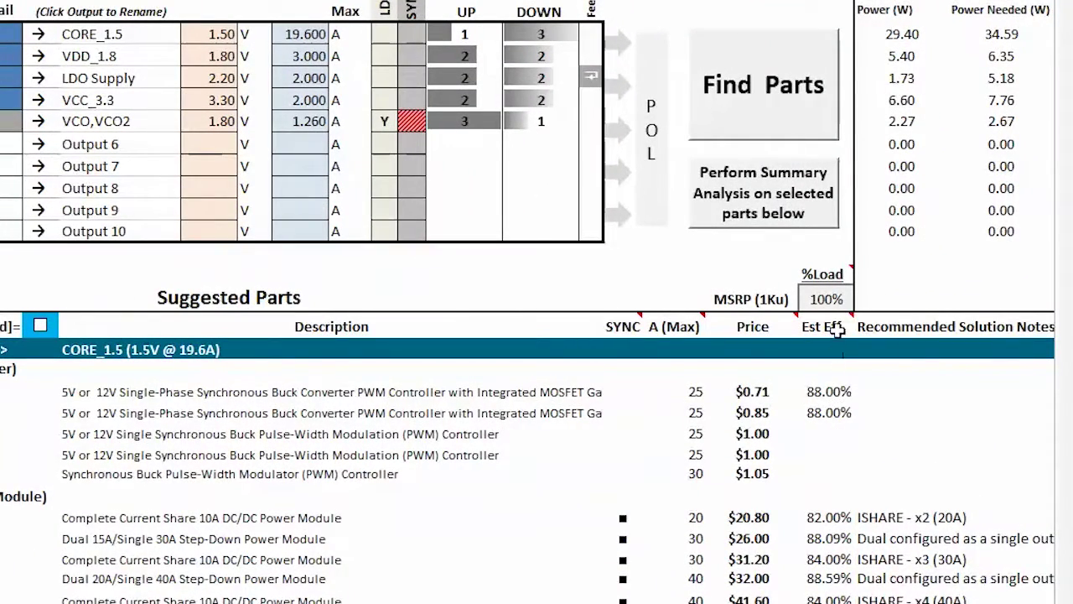
pyautogui.scroll(-1, 771, 447)
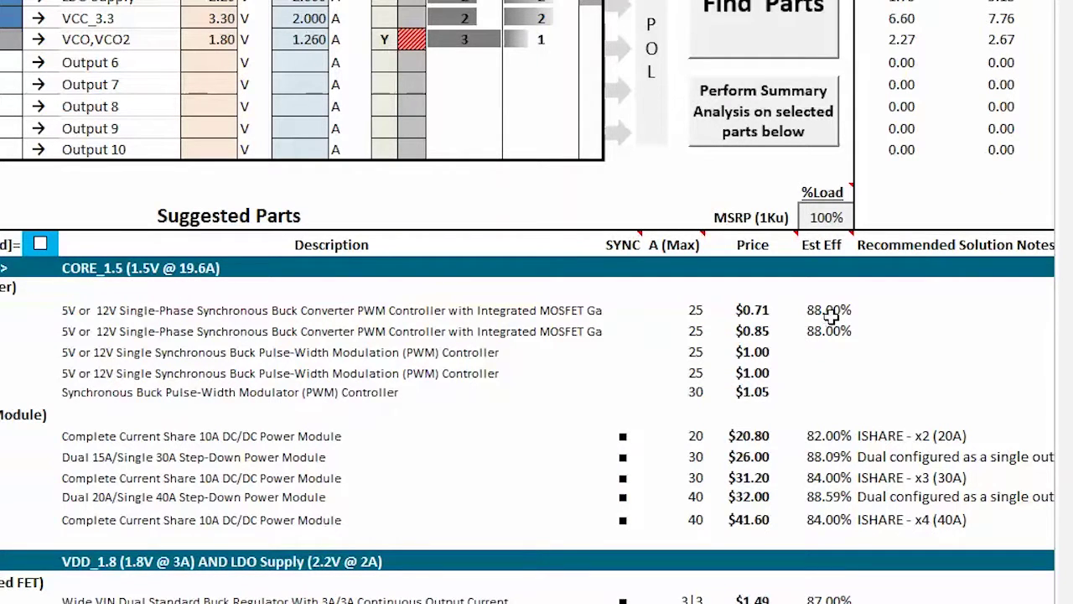
pyautogui.click(828, 218)
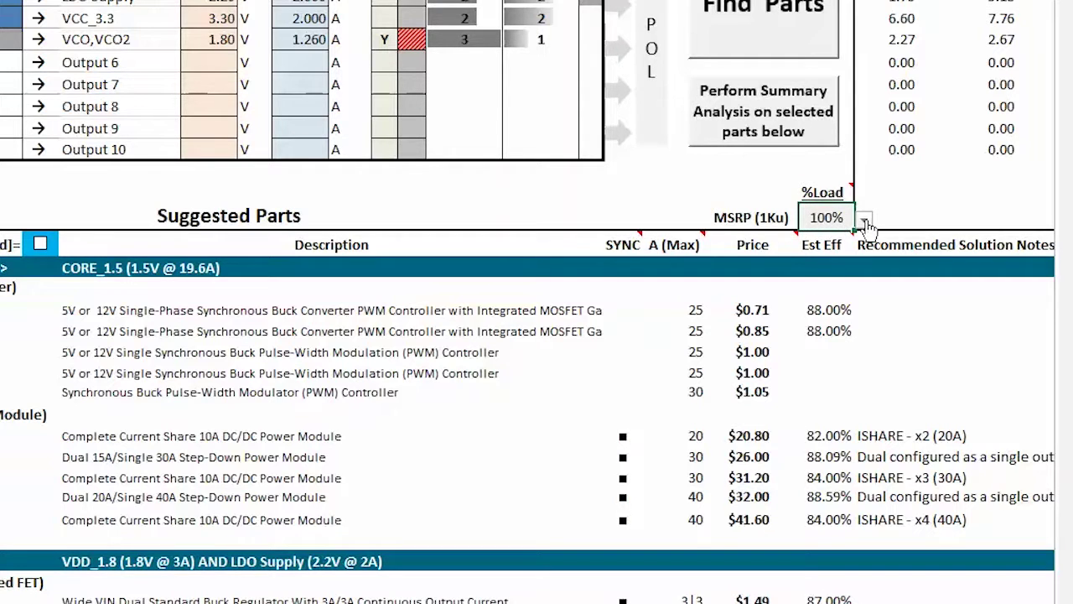
pyautogui.click(863, 222)
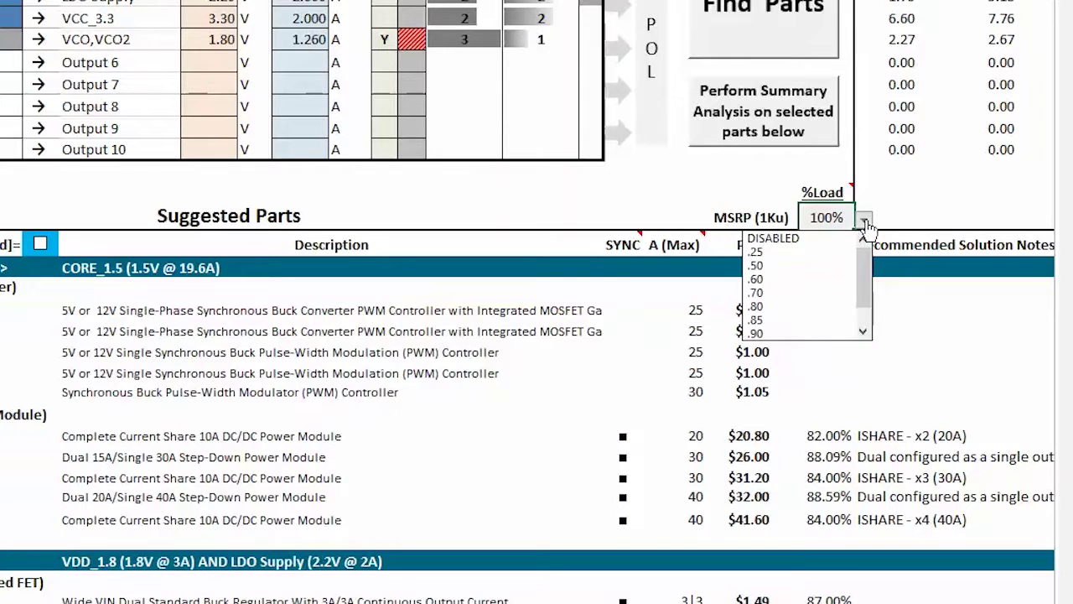
pyautogui.moveTo(865, 282); pyautogui.dragTo(734, 180)
pyautogui.click(730, 169)
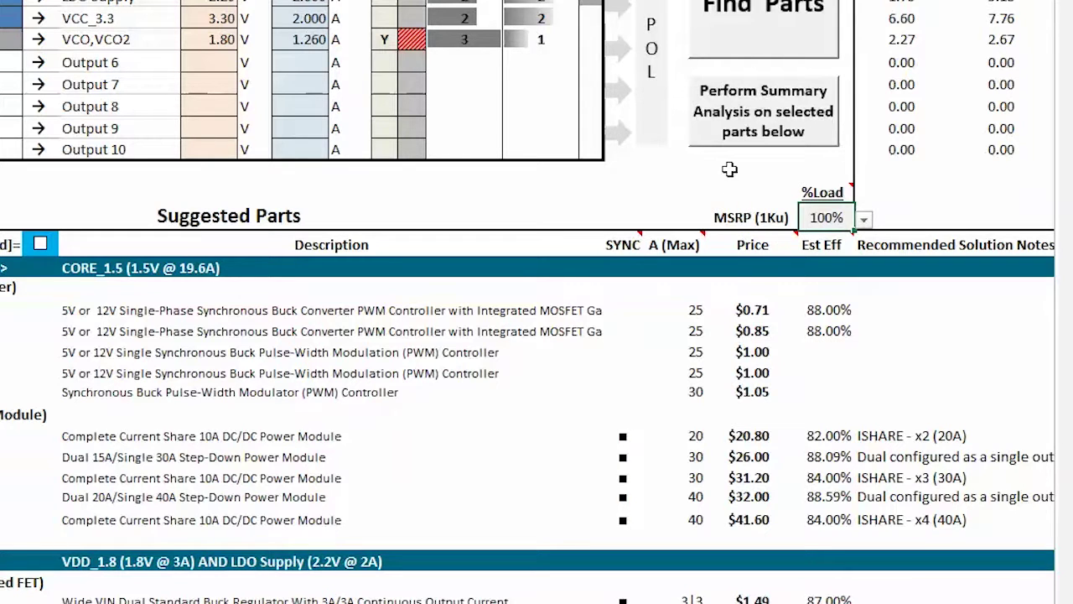
# Examine the estimated efficiencies, solution notes and selected parts for every output in the suggested parts list
pyautogui.scroll(-1, 846, 275)
pyautogui.scroll(-5, 847, 275)
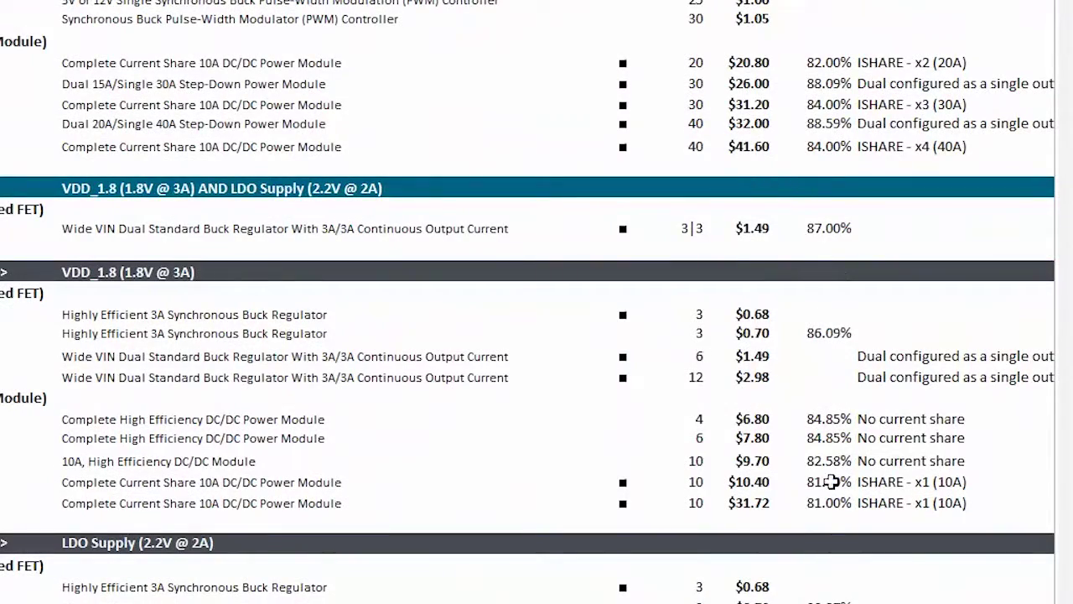
pyautogui.scroll(-4, 831, 554)
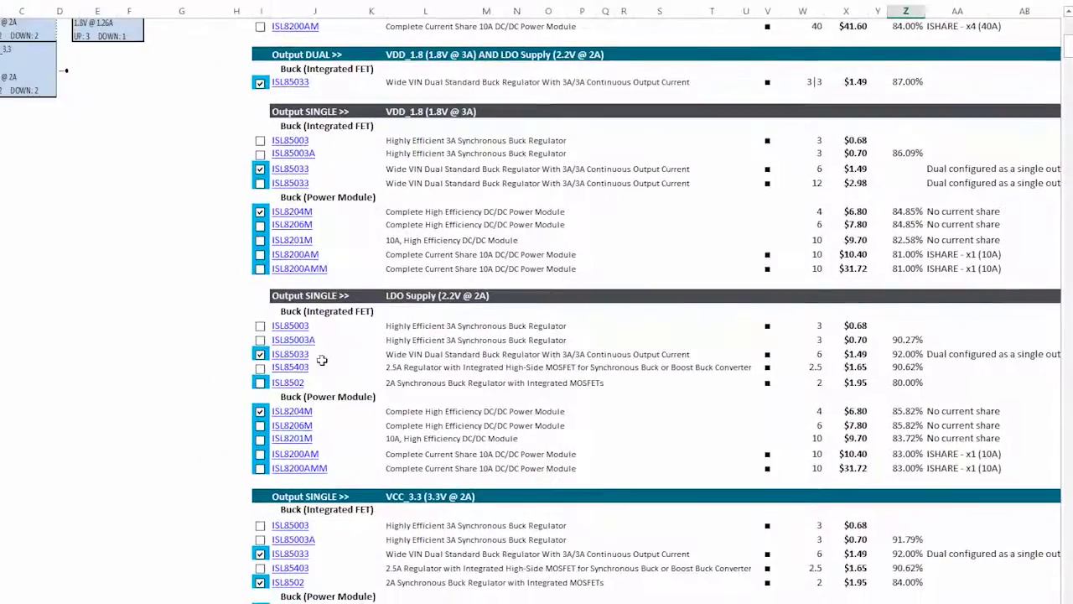
pyautogui.scroll(-1, 132, 363)
pyautogui.scroll(-2, 357, 344)
pyautogui.scroll(-1, 377, 573)
pyautogui.scroll(-2, 376, 573)
pyautogui.scroll(15, 376, 573)
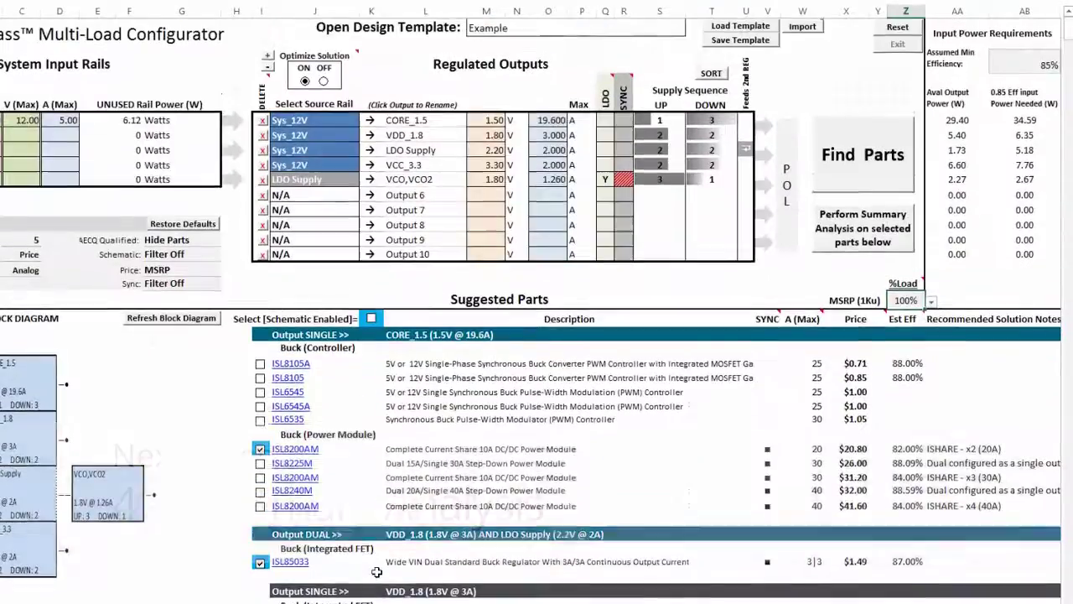